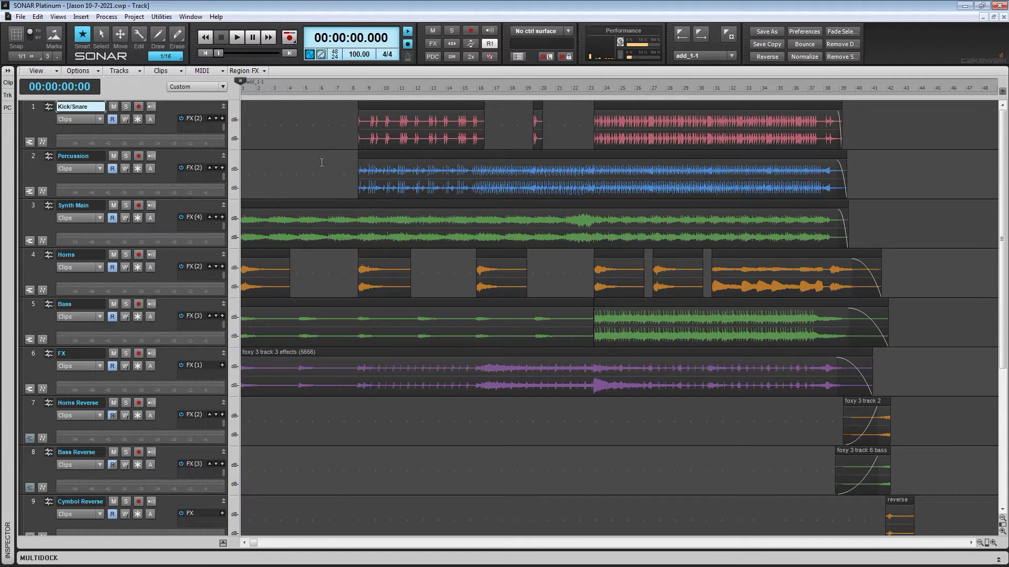
Step: Deselect the clips, then select the Kick/Snare track and then the Percussion track
{"action": "left_click_drag", "start_coordinate": [315, 126], "coordinate": [928, 523]}
{"action": "scroll", "coordinate": [540, 436], "scroll_direction": "down", "scroll_amount": 2}
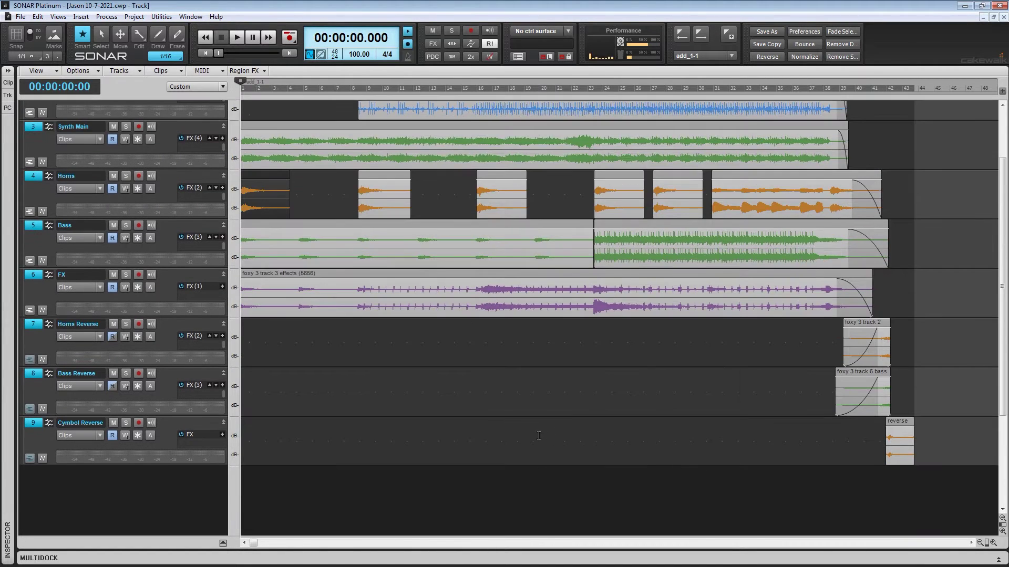
{"action": "scroll", "coordinate": [539, 436], "scroll_direction": "up", "scroll_amount": 2}
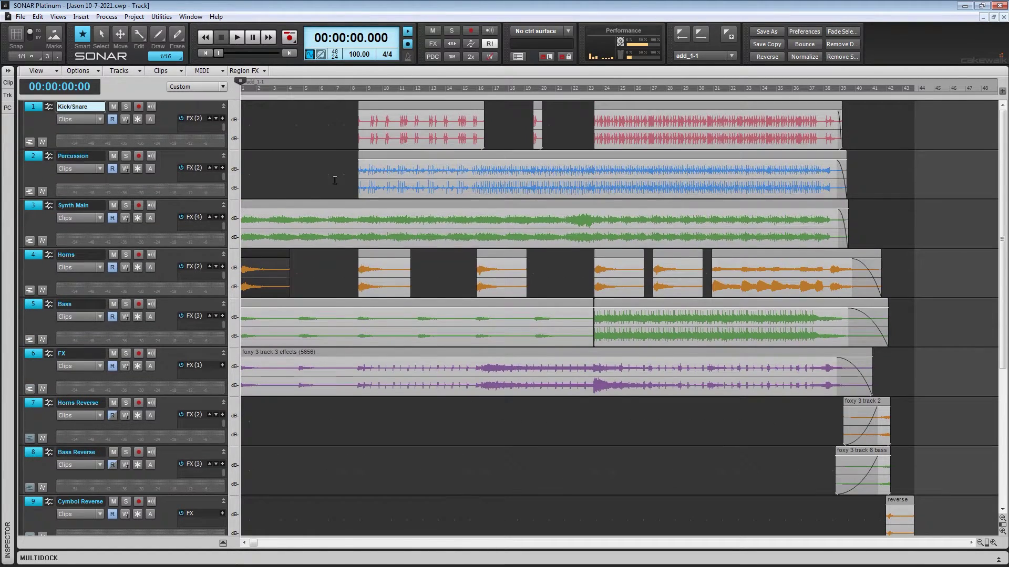
{"action": "left_click", "coordinate": [300, 181]}
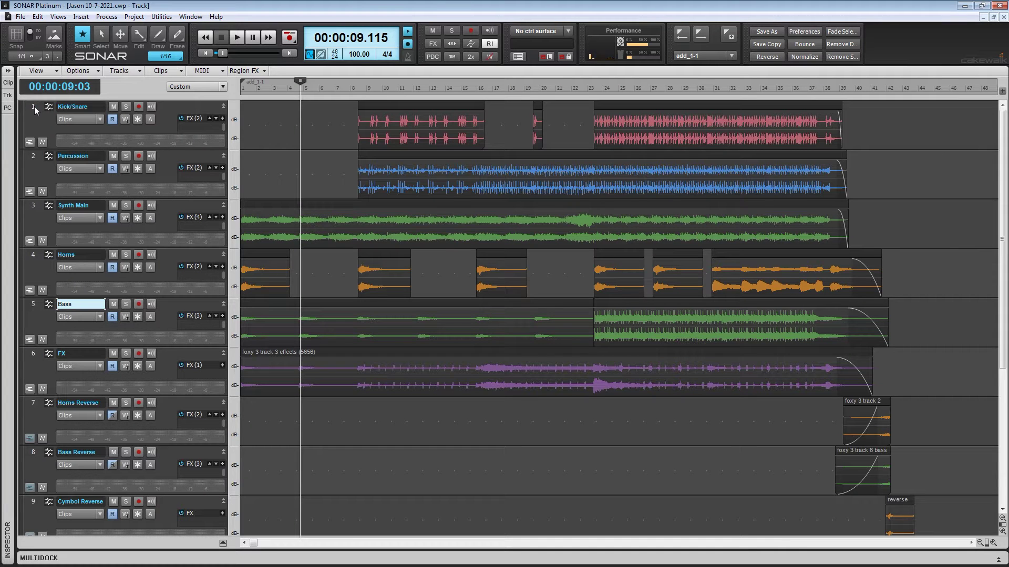
{"action": "left_click", "coordinate": [32, 106]}
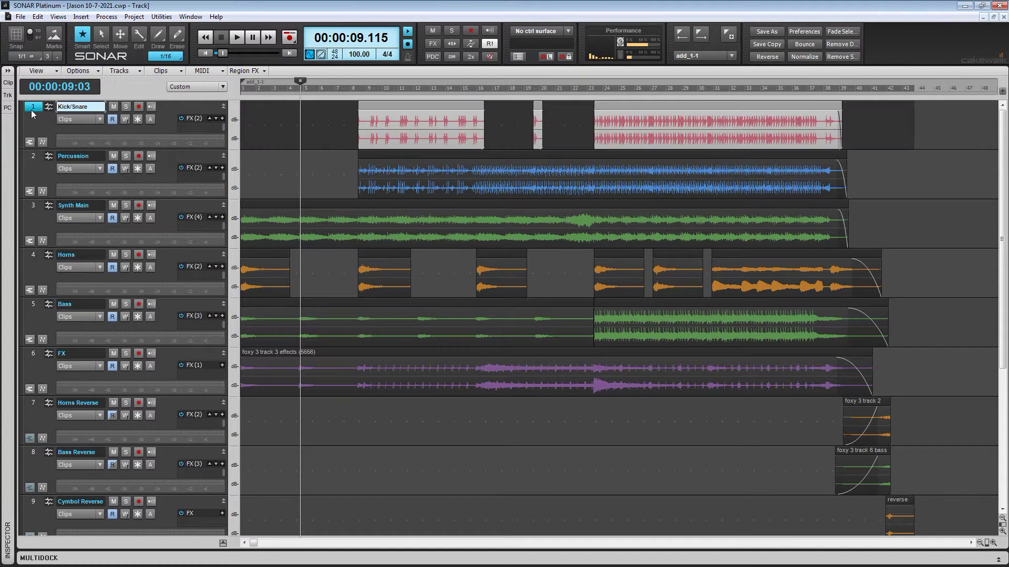
{"action": "left_click", "coordinate": [33, 156]}
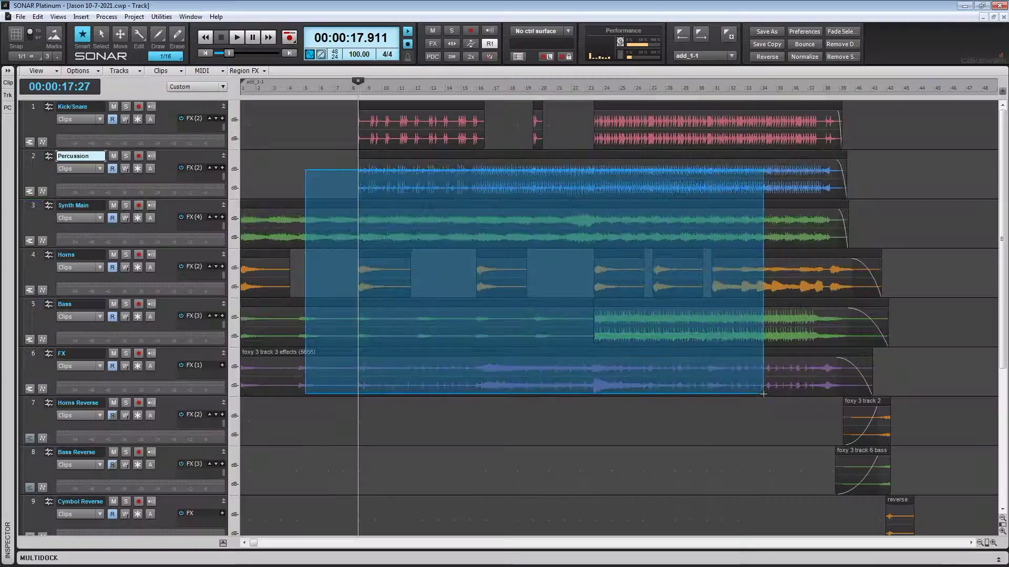
Step: Clear the clip selection and move the playback position later in the song
{"action": "left_click_drag", "start_coordinate": [764, 393], "coordinate": [764, 394]}
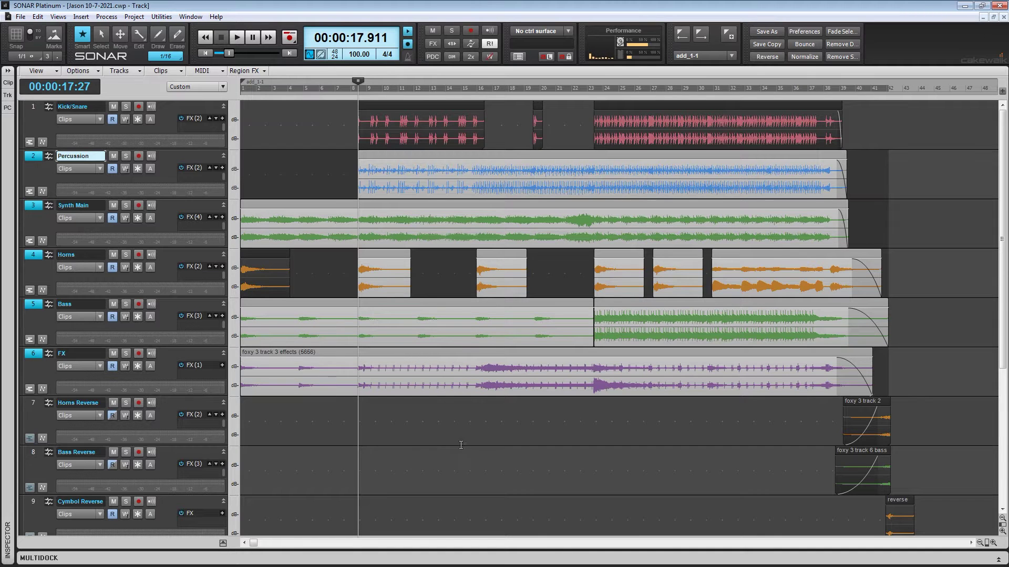
{"action": "left_click", "coordinate": [417, 446]}
{"action": "left_click", "coordinate": [312, 437]}
{"action": "left_click", "coordinate": [535, 446]}
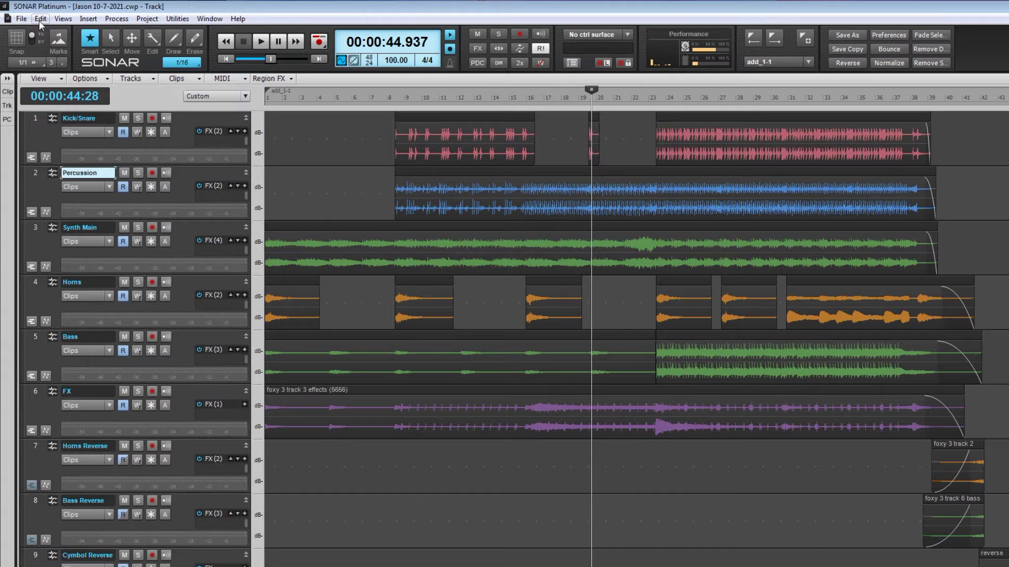
Step: Open the Export Audio dialog through File > Export > Audio
{"action": "left_click", "coordinate": [25, 22]}
{"action": "mouse_move", "coordinate": [92, 152]}
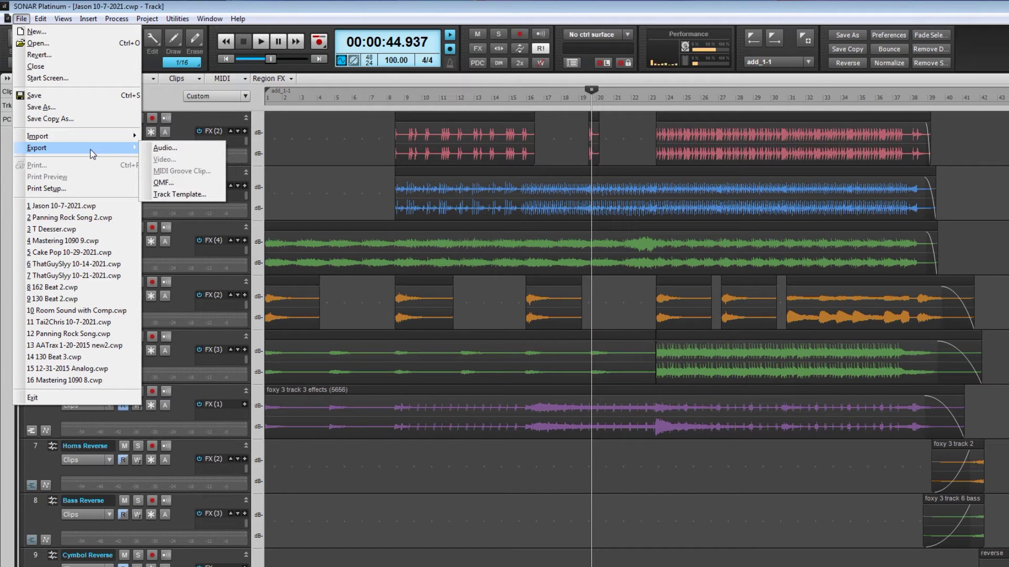
{"action": "left_click", "coordinate": [169, 149]}
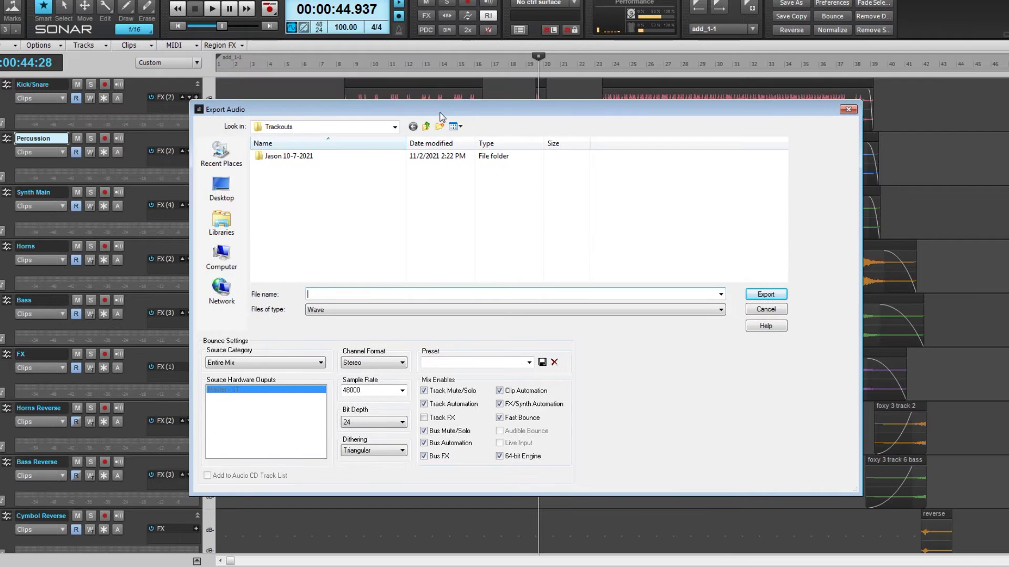
Step: Change the Source Category from Entire Mix to Tracks, keeping all nine source tracks
{"action": "left_click", "coordinate": [321, 363]}
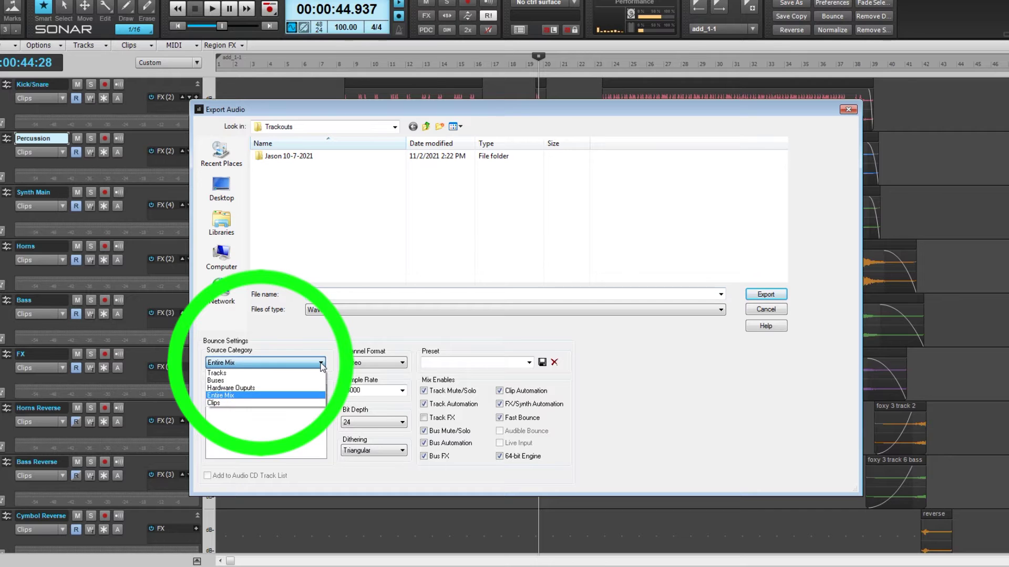
{"action": "left_click", "coordinate": [312, 375]}
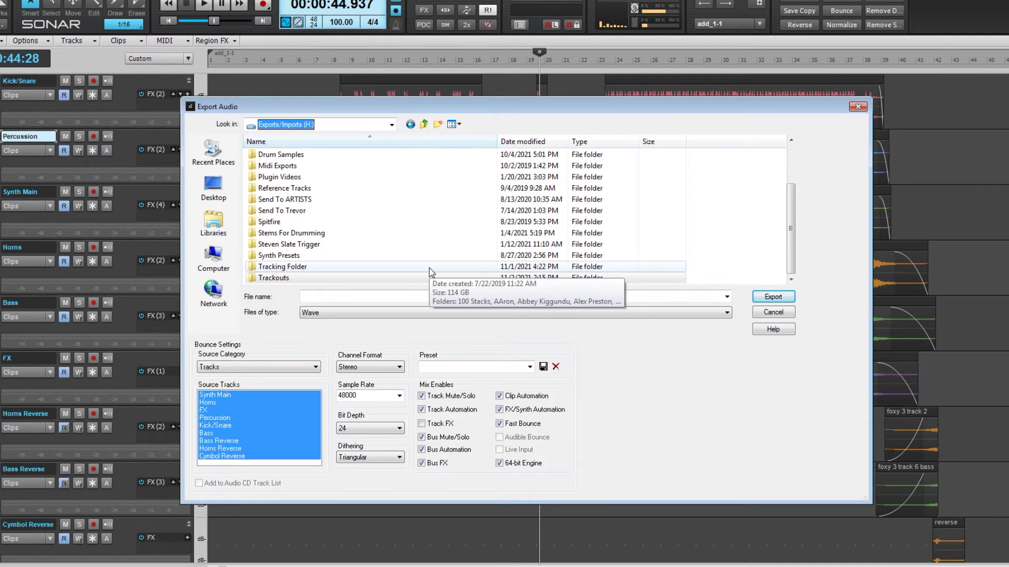
Step: Export the nine stems as 'Jason 10-7-2021' WAVs into Trackouts > Jason 10-7-2021
{"action": "left_click", "coordinate": [313, 281]}
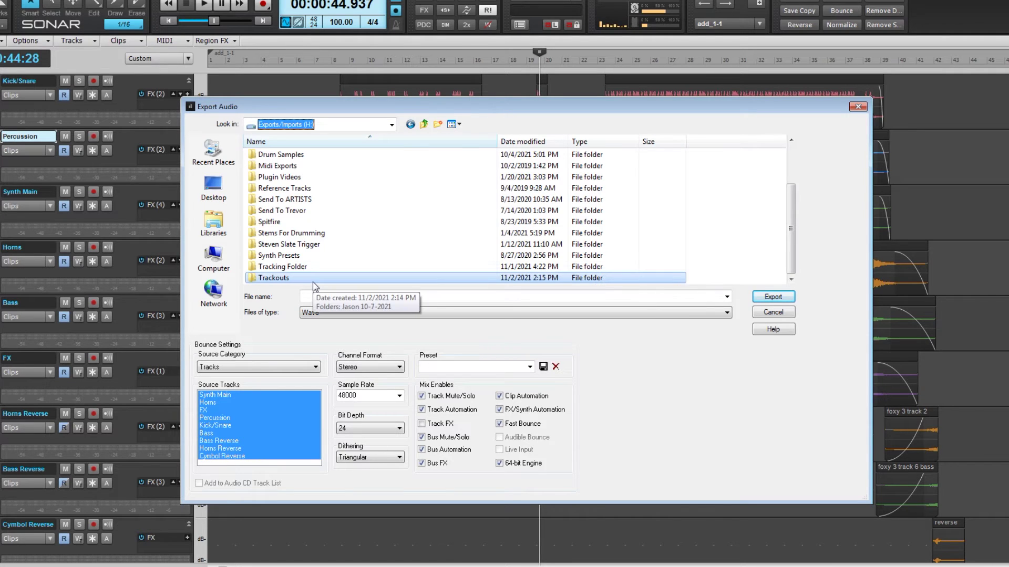
{"action": "double_click", "coordinate": [273, 278]}
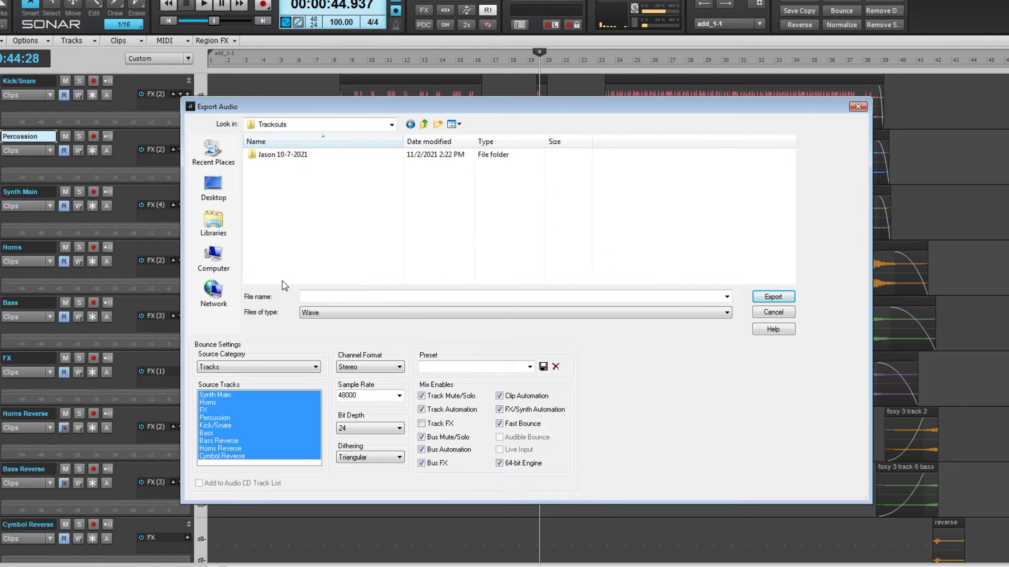
{"action": "double_click", "coordinate": [297, 155]}
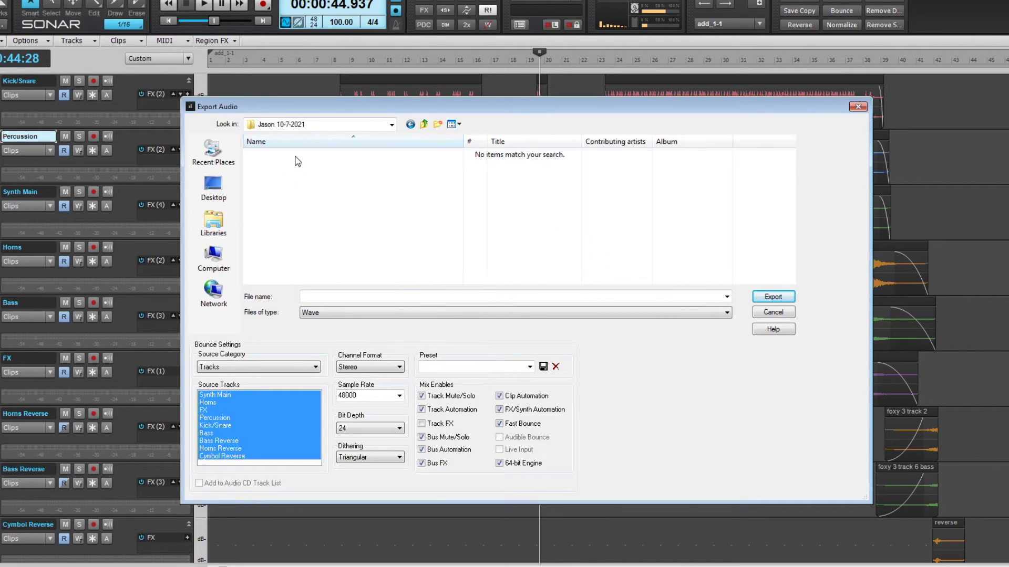
{"action": "left_click", "coordinate": [360, 296]}
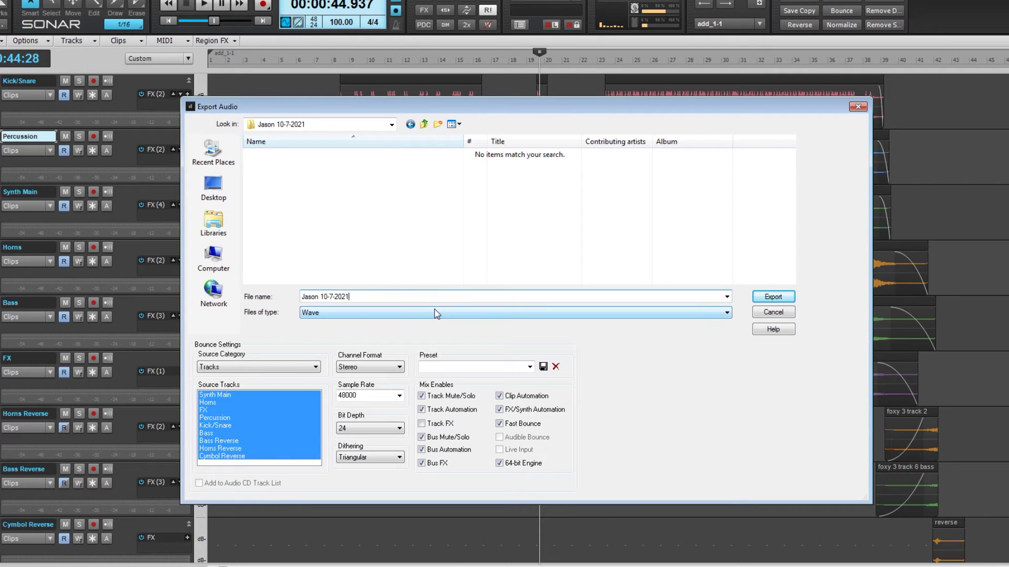
{"action": "left_click", "coordinate": [775, 298]}
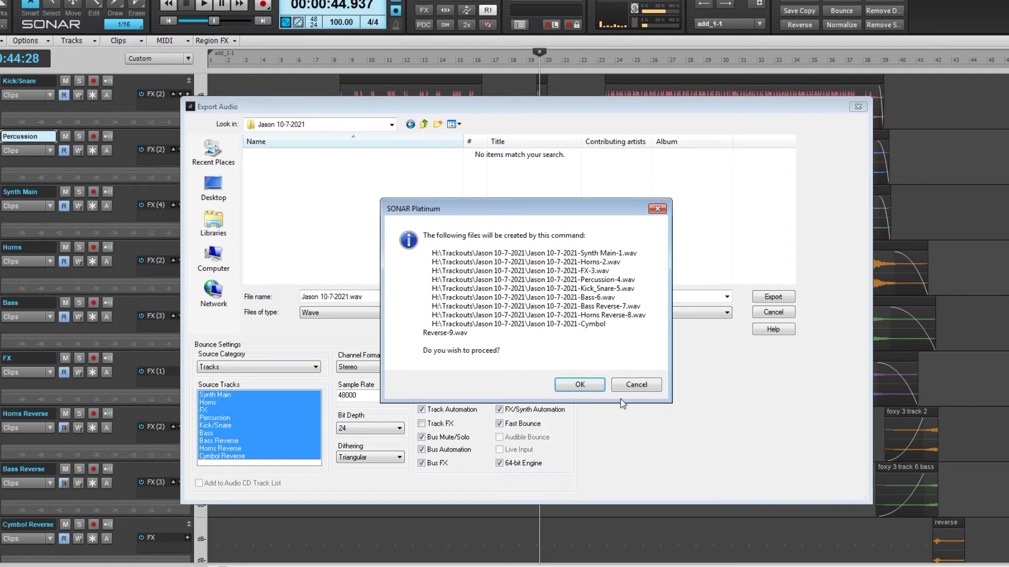
{"action": "left_click", "coordinate": [580, 385]}
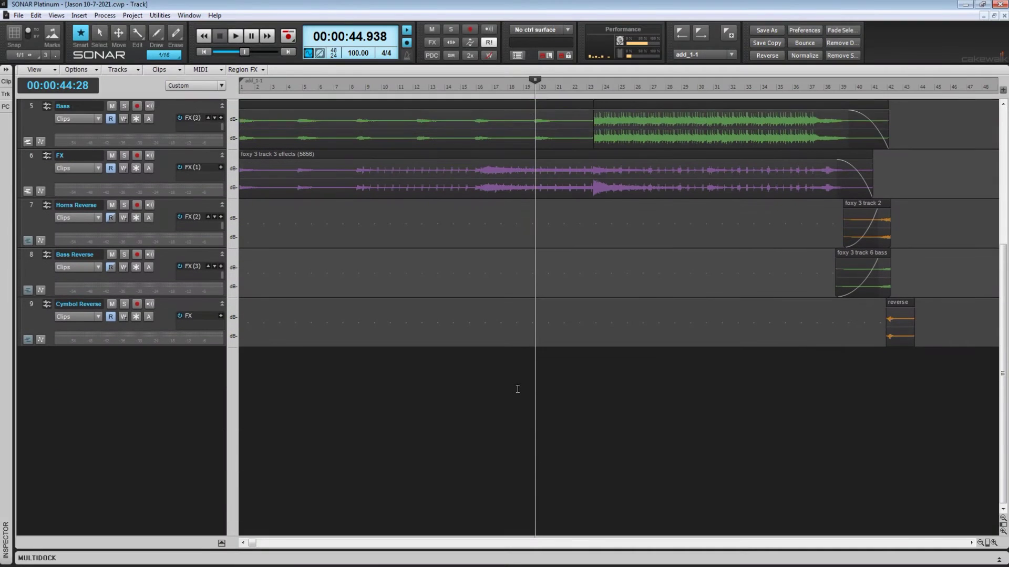
Step: Insert a new empty audio track, Track 10, below Cymbol Reverse
{"action": "scroll", "coordinate": [518, 389], "scroll_direction": "down", "scroll_amount": 1}
{"action": "right_click", "coordinate": [112, 361]}
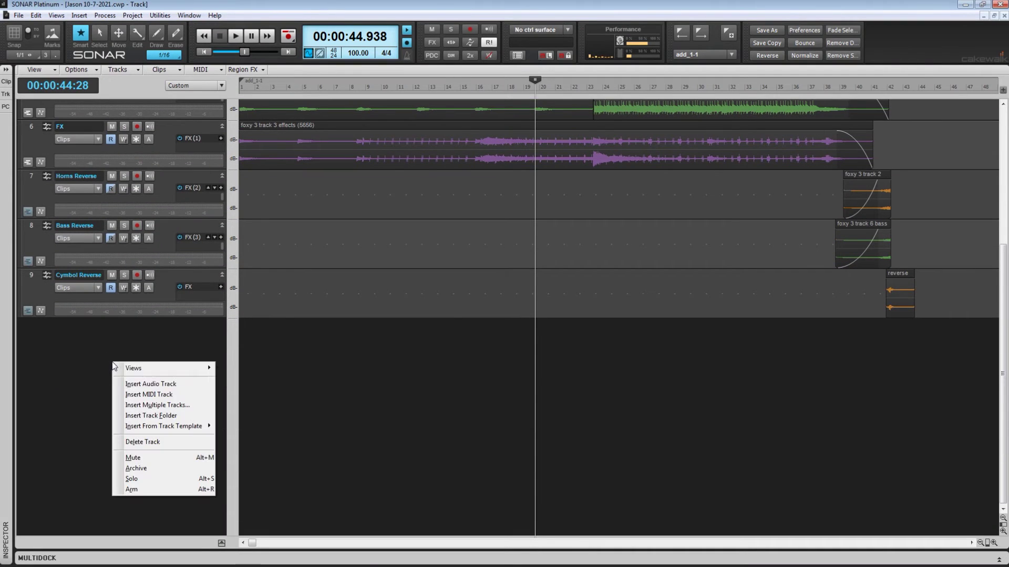
{"action": "left_click", "coordinate": [152, 384]}
Step: Expand Track 10 to full height and rewind to the project start
{"action": "left_click", "coordinate": [187, 326]}
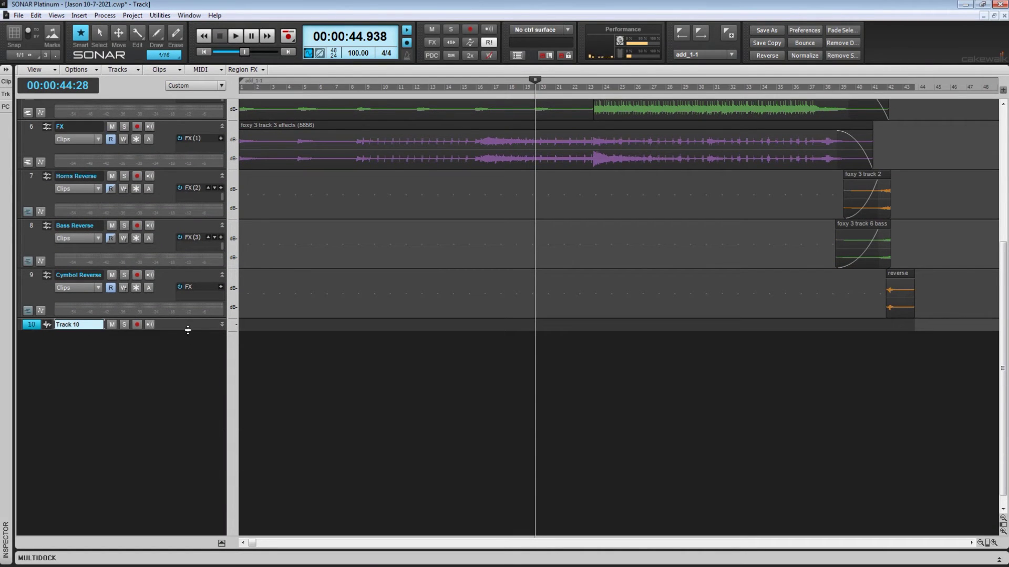
{"action": "left_click_drag", "start_coordinate": [188, 329], "coordinate": [188, 393]}
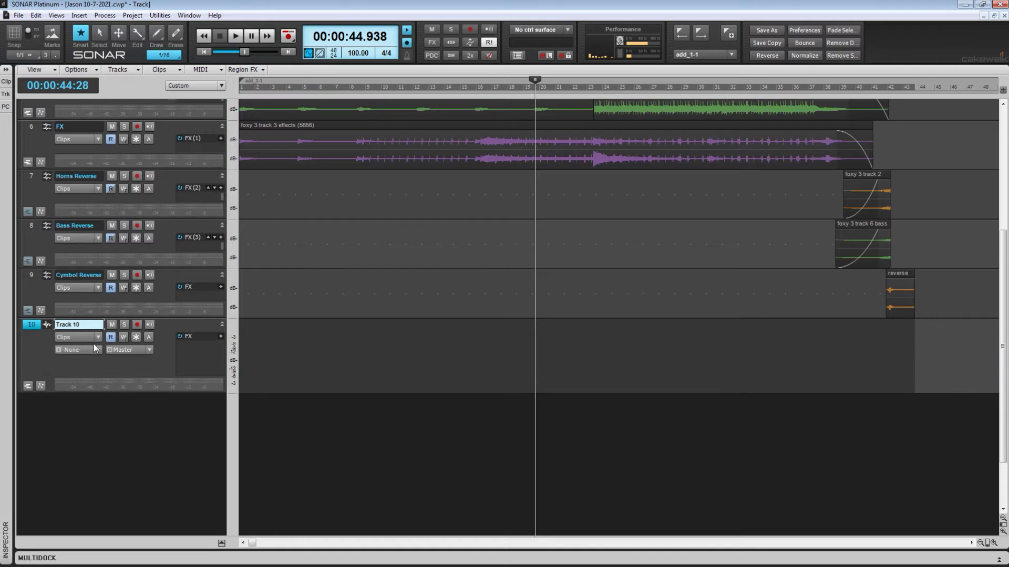
{"action": "left_click", "coordinate": [37, 327]}
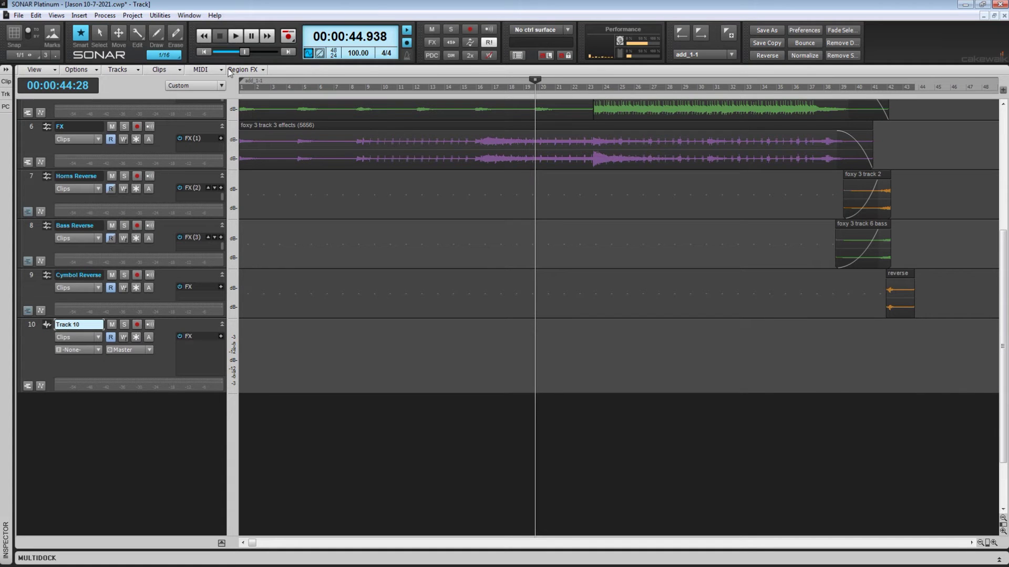
{"action": "left_click", "coordinate": [31, 327]}
{"action": "left_click", "coordinate": [204, 36]}
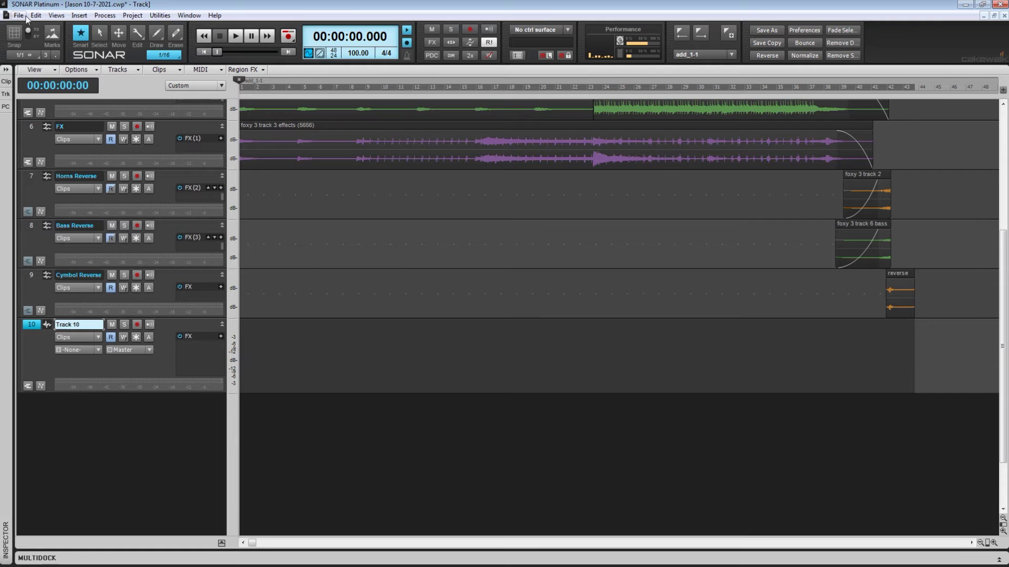
{"action": "left_click", "coordinate": [19, 16]}
Step: Import all nine Jason 10-7-2021 stem WAVs as Tracks 10–18 and solo them
{"action": "mouse_move", "coordinate": [74, 124]}
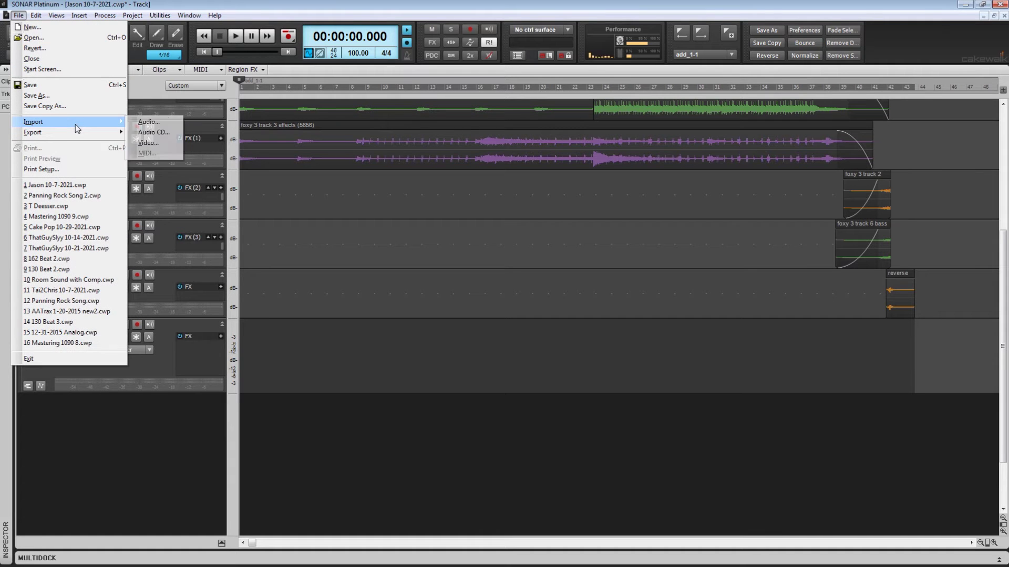
{"action": "left_click", "coordinate": [165, 123]}
{"action": "left_click", "coordinate": [332, 175]}
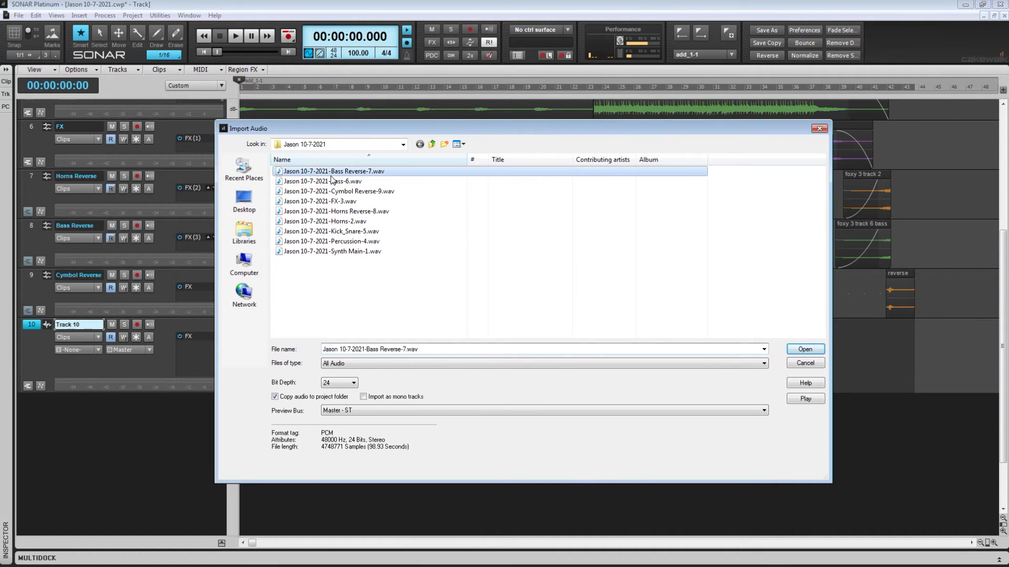
{"action": "left_click", "coordinate": [368, 252], "text": "shift"}
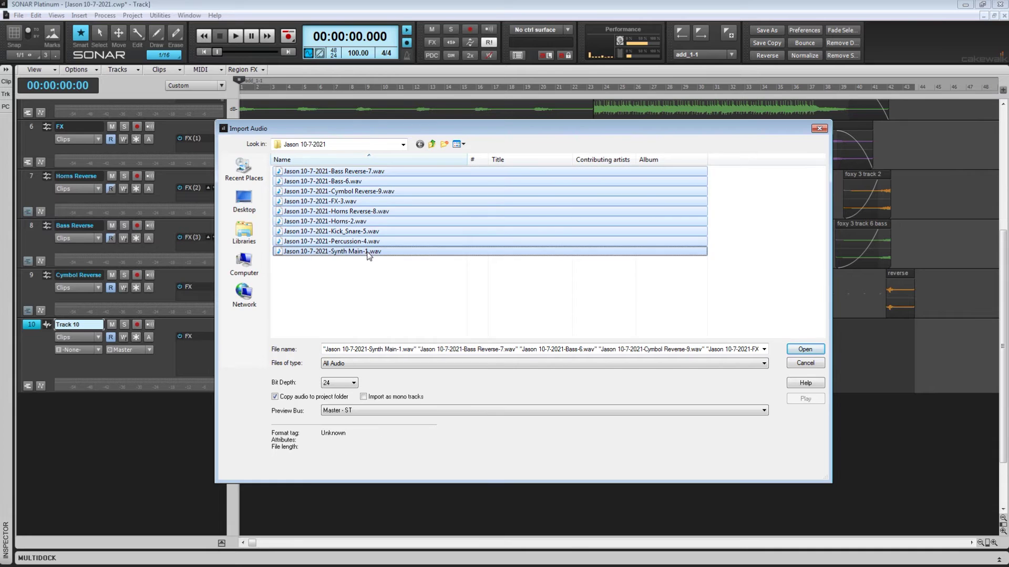
{"action": "left_click", "coordinate": [796, 351]}
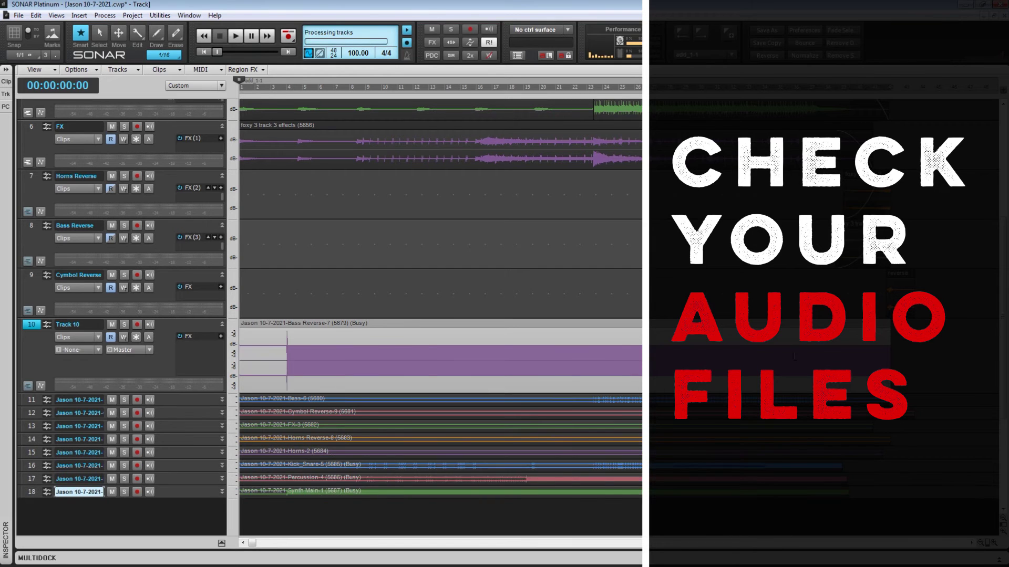
{"action": "left_click_drag", "start_coordinate": [124, 159], "coordinate": [125, 292]}
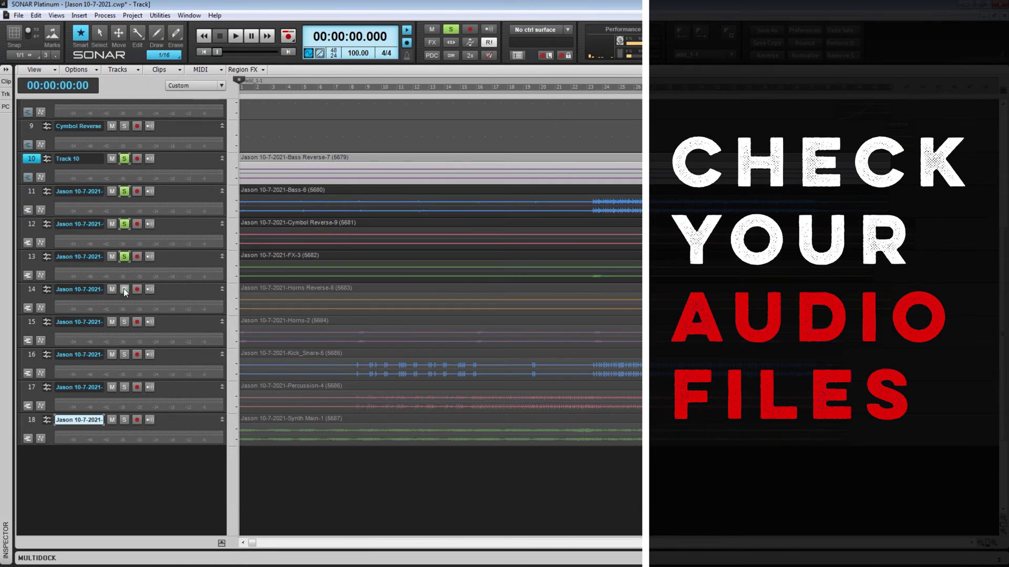